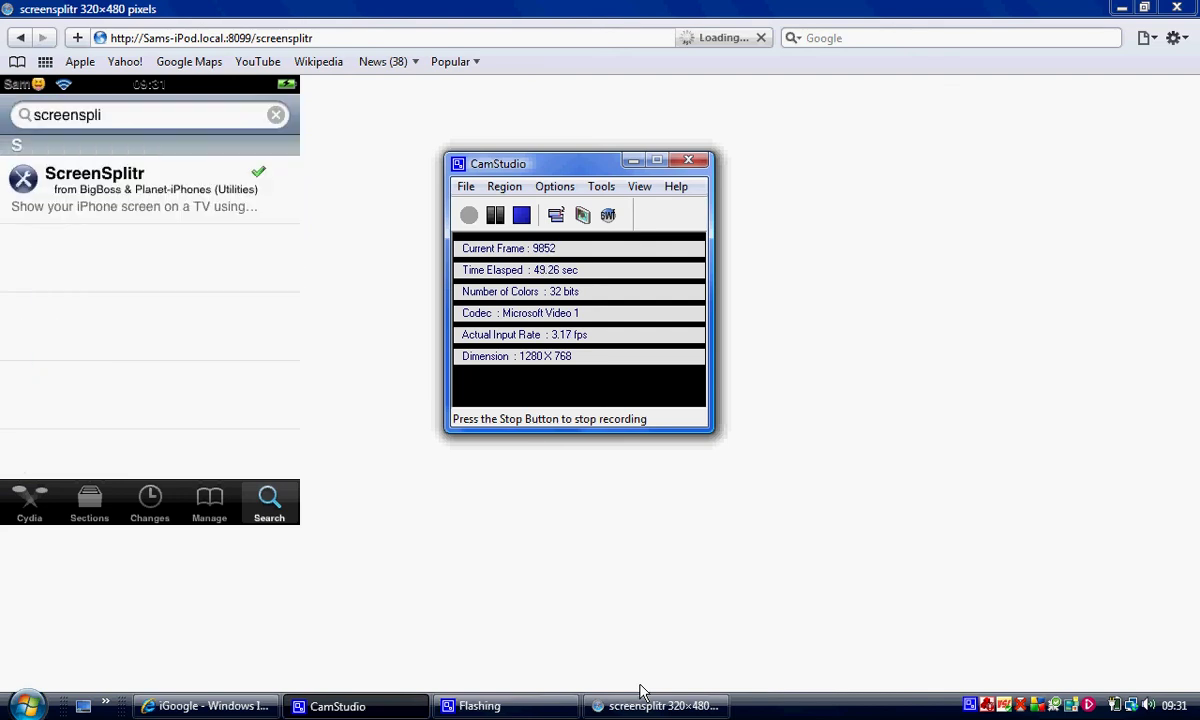
Pause the screen recording and switch to the iGoogle browser window.
left_click(495, 217)
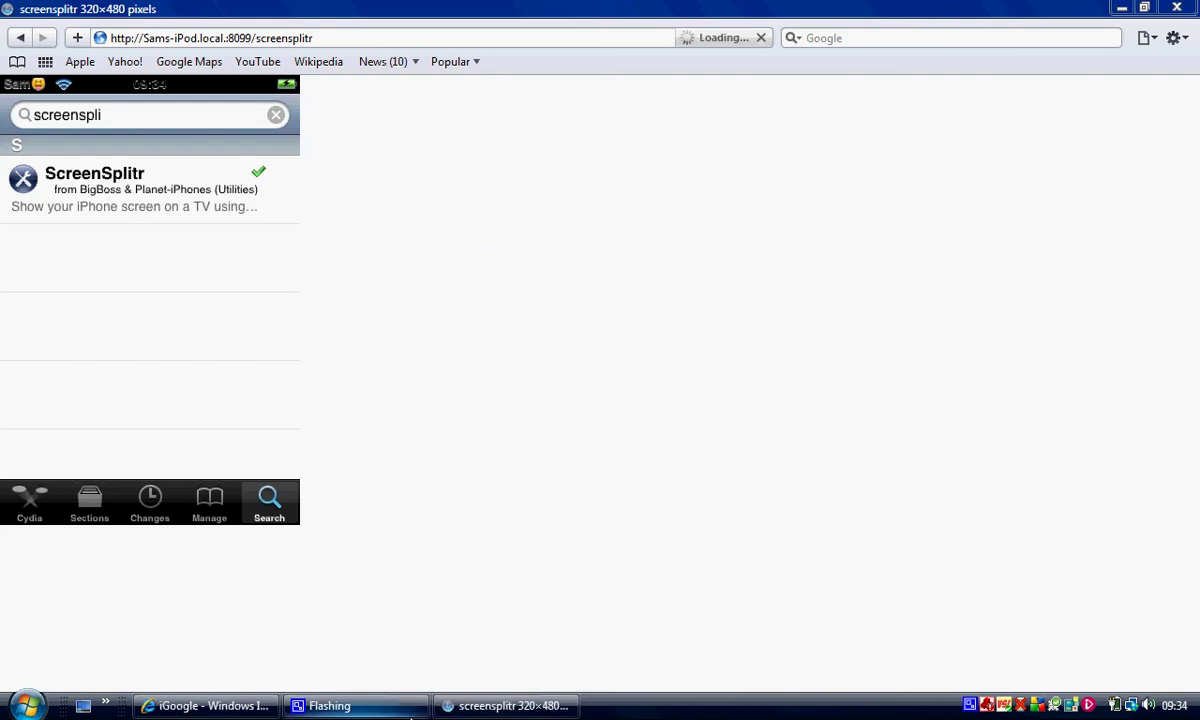
mouse_move(287, 714)
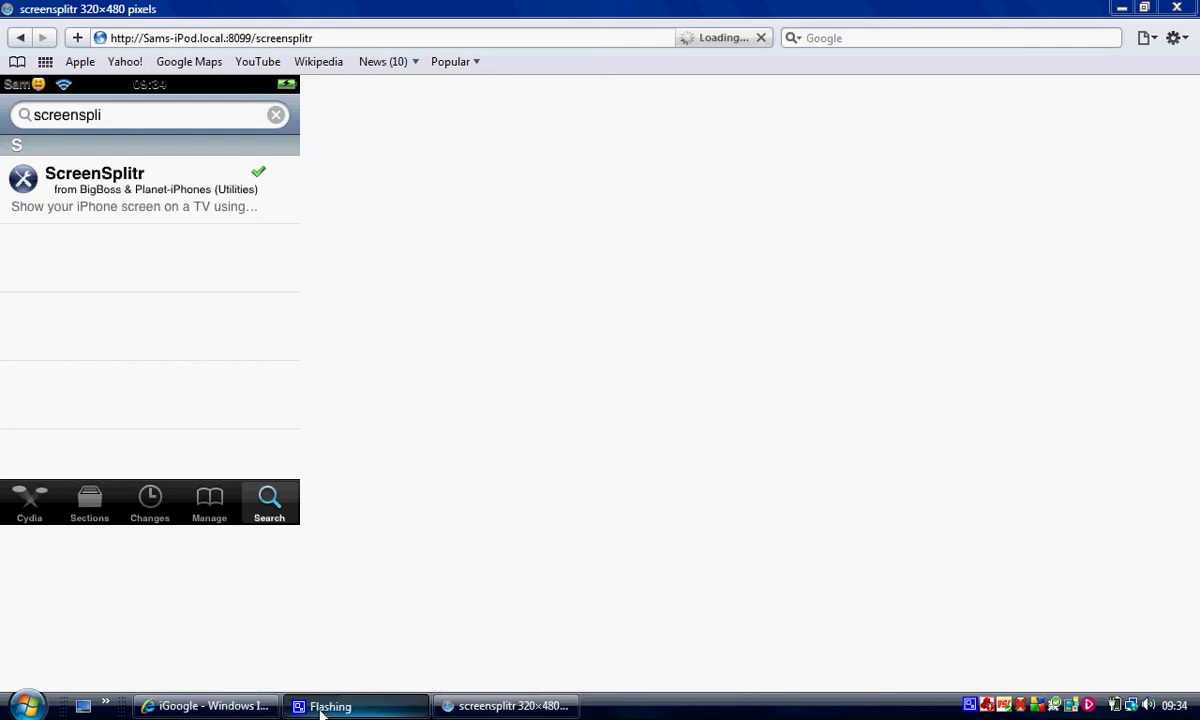
left_click(205, 706)
Search Google for 'camstudio'.
left_click(450, 177)
type("ca")
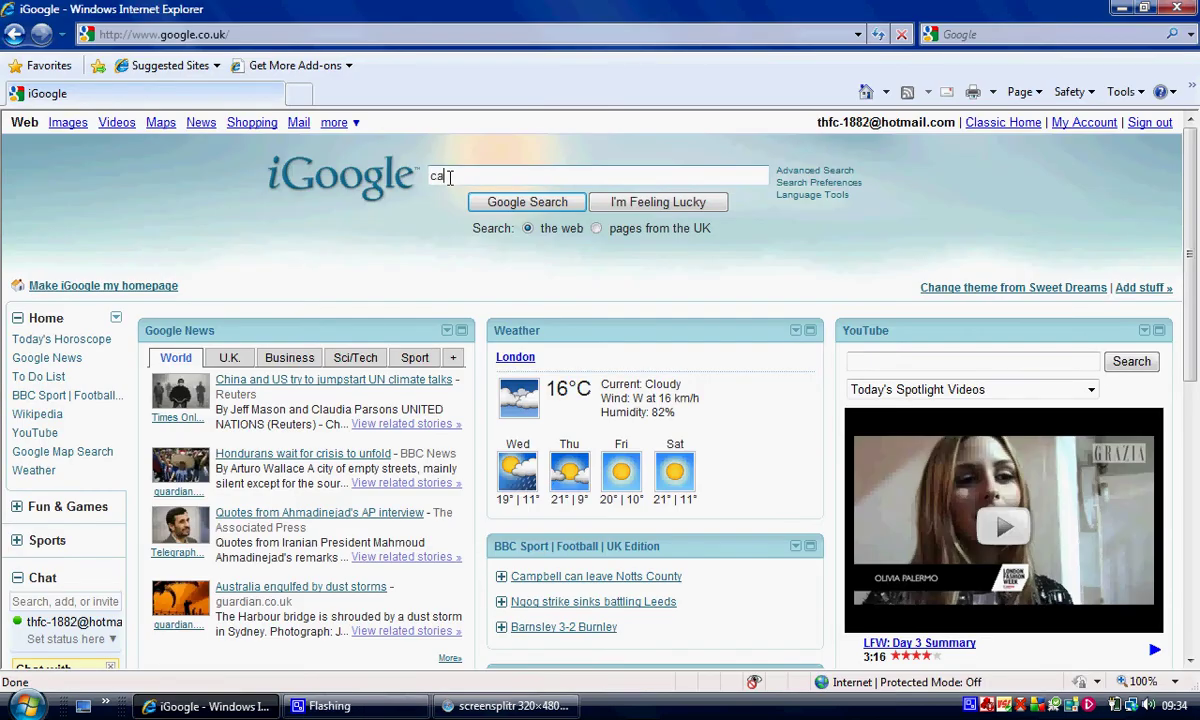
type("mstud")
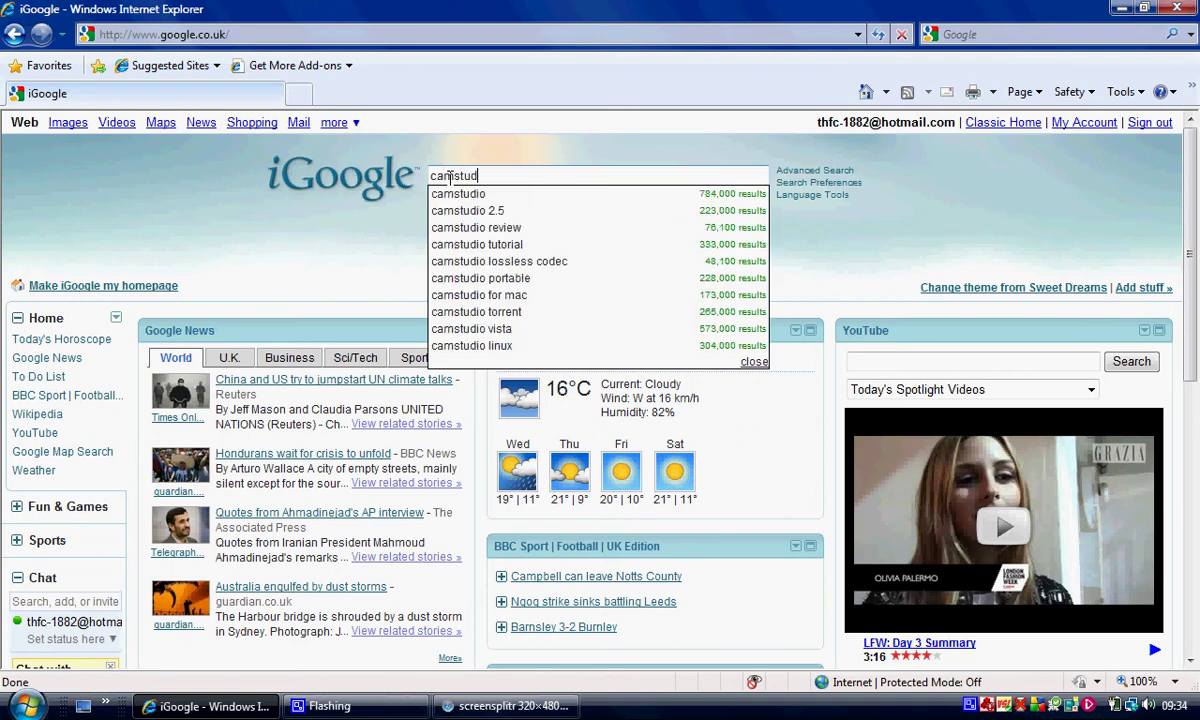
type("io")
key("Return")
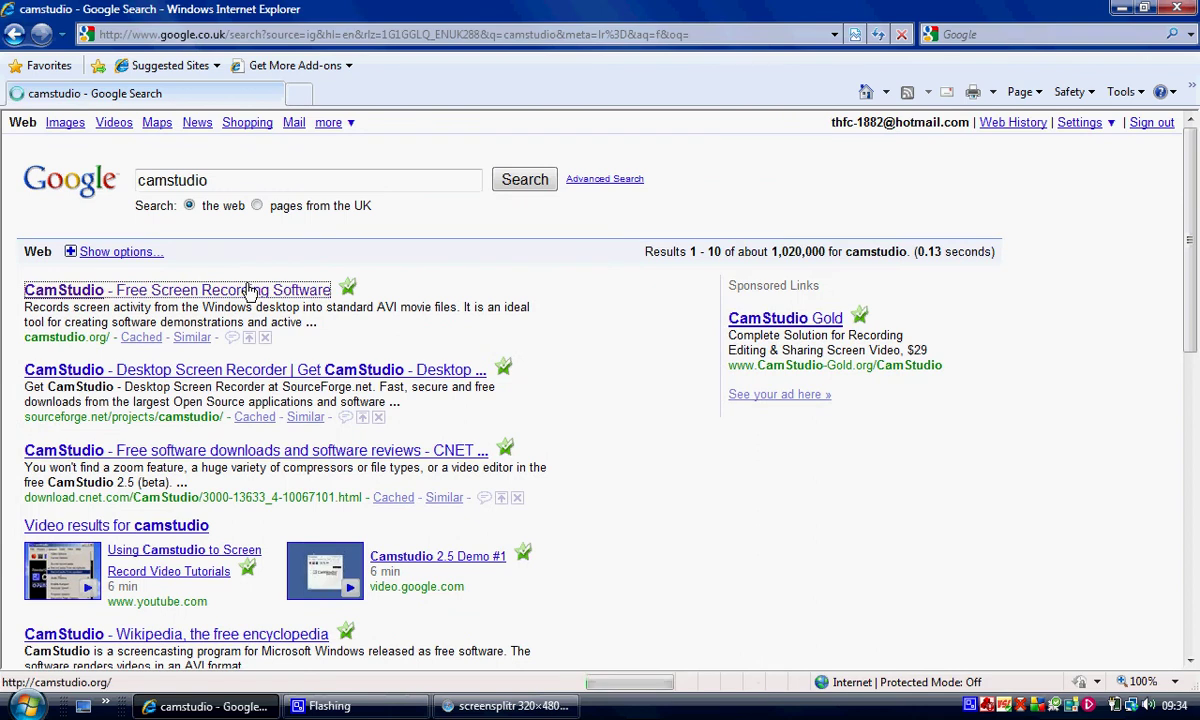
Open camstudio.org and start downloading CamStudio20.exe from its Download Links.
left_click(250, 290)
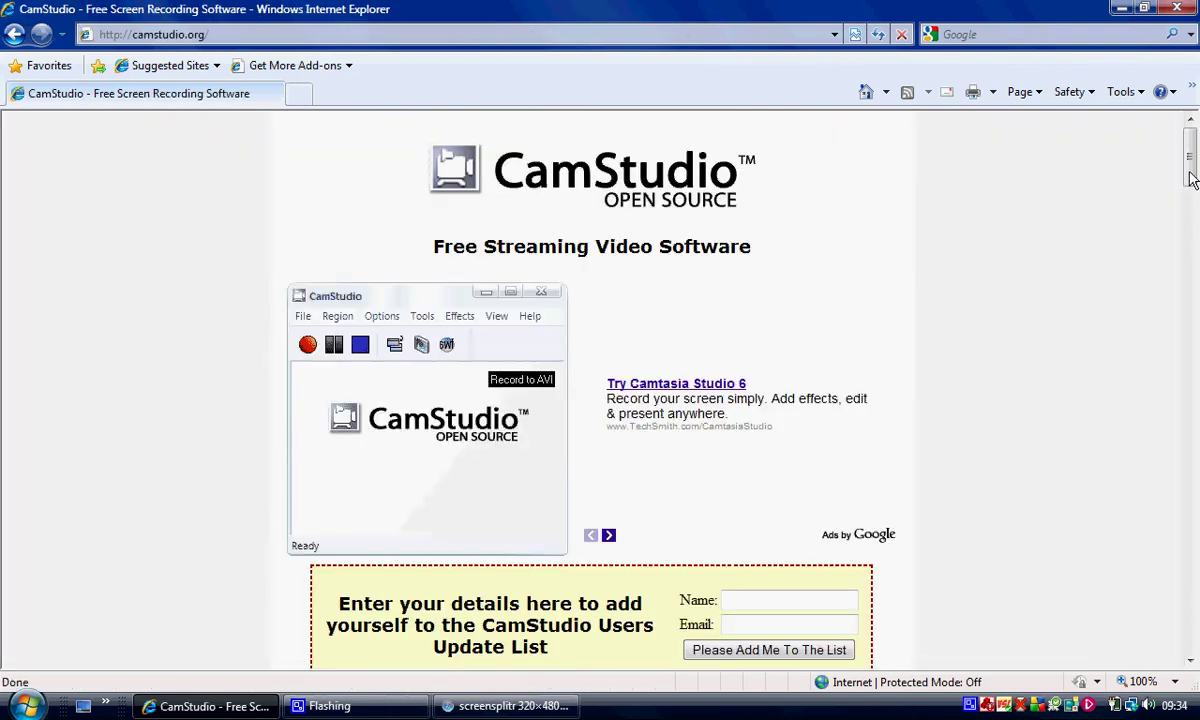
left_click_drag(1191, 178, 1193, 363)
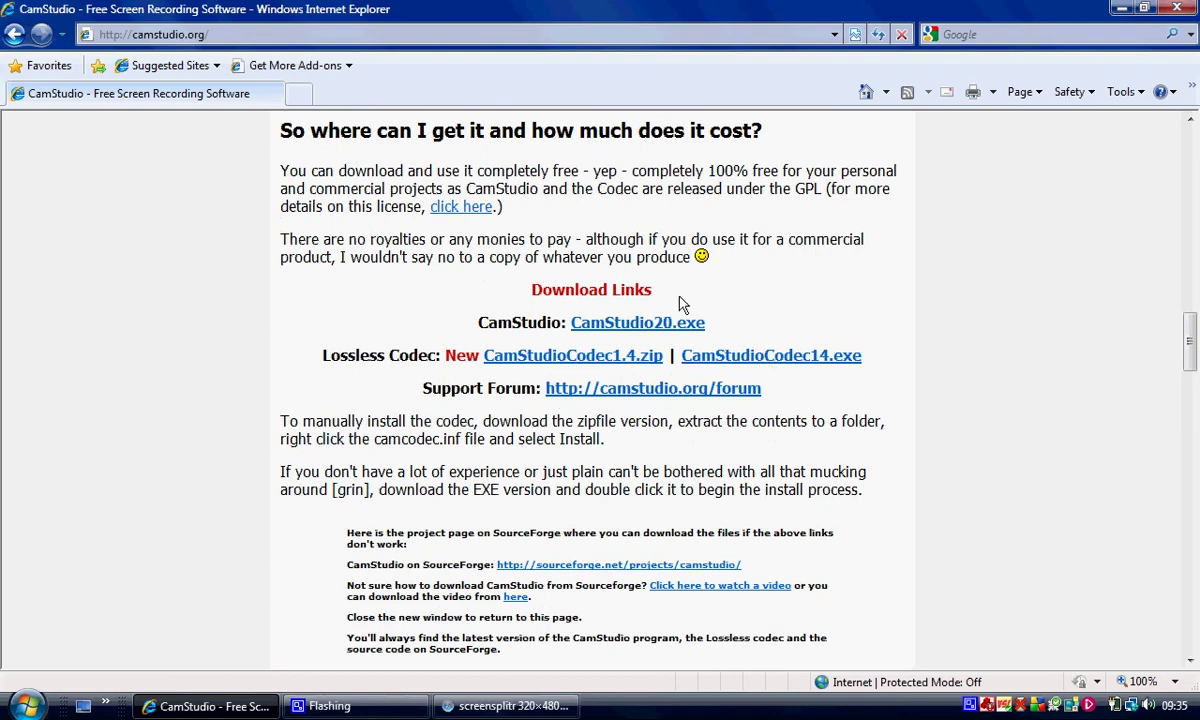
left_click(627, 324)
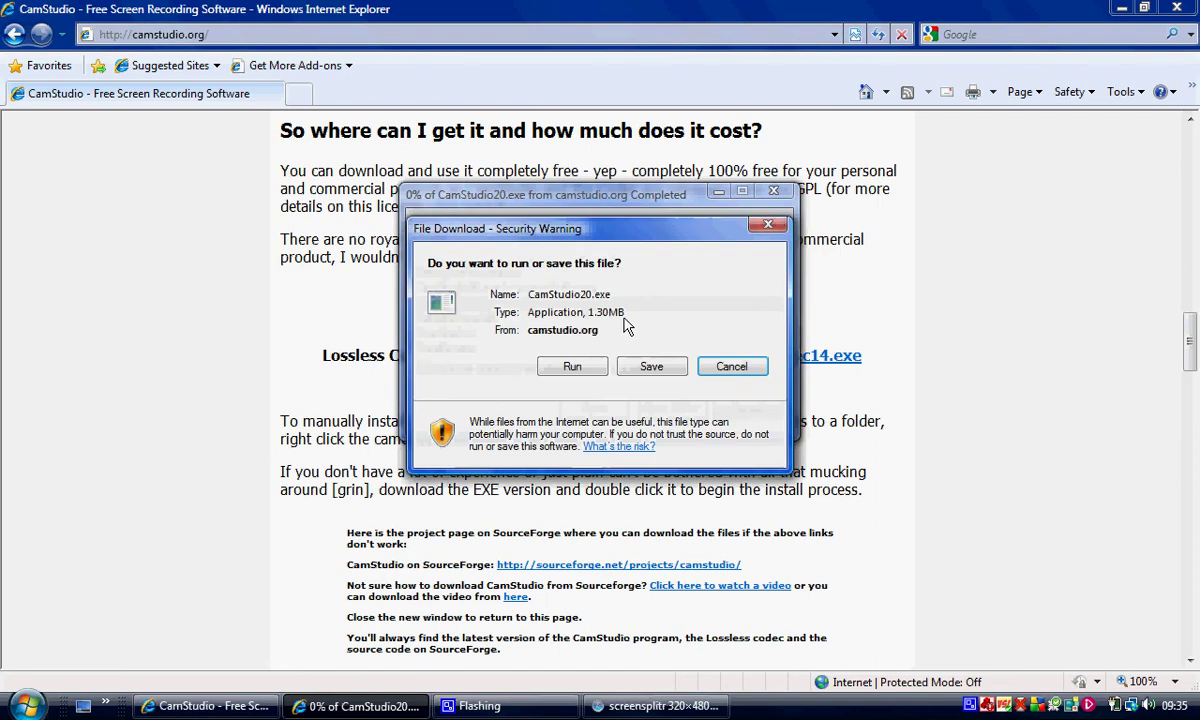
Cancel the CamStudio20.exe download and return to the top of the homepage.
left_click(722, 365)
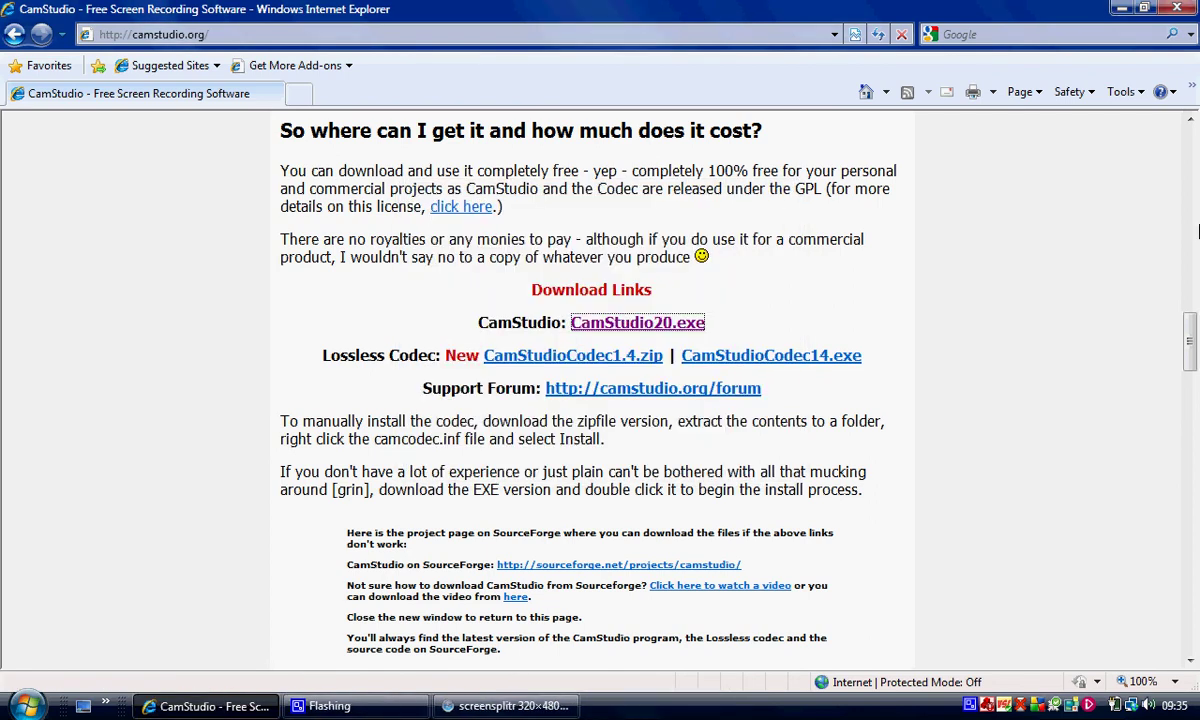
scroll(1190, 232, "up", 15)
scroll(1192, 112, "down", 5)
scroll(1192, 112, "up", 5)
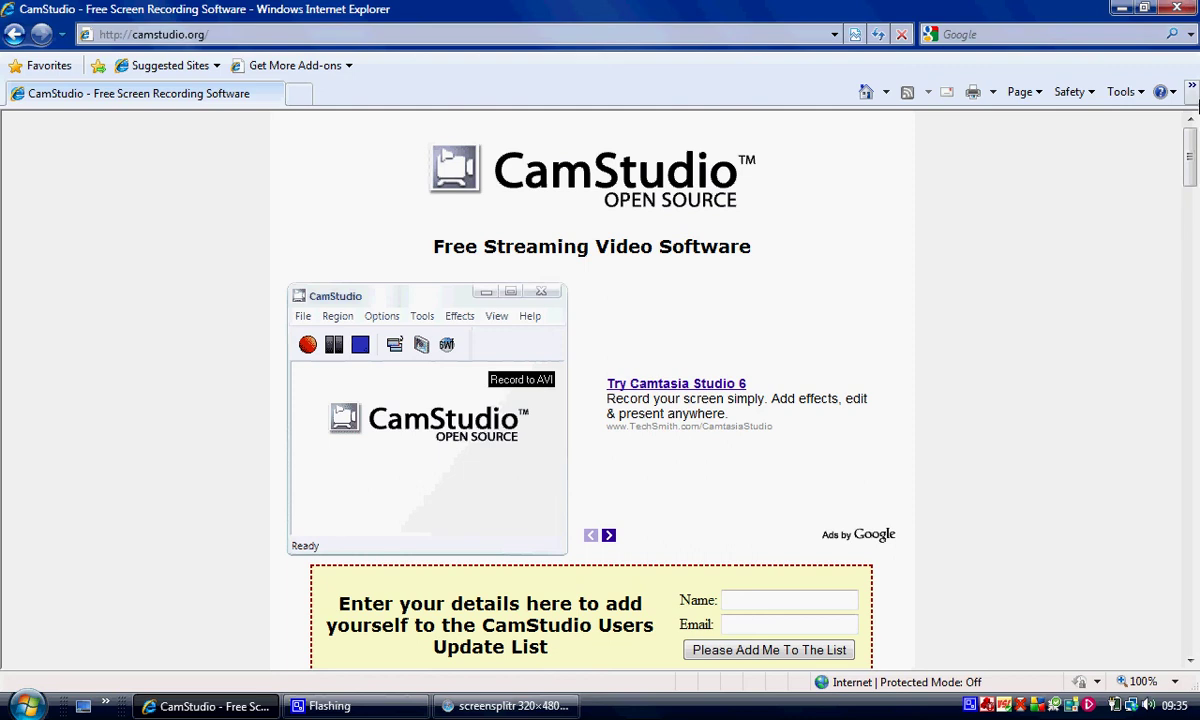
Search Google for 'safari' from the toolbar search box.
left_click(961, 31)
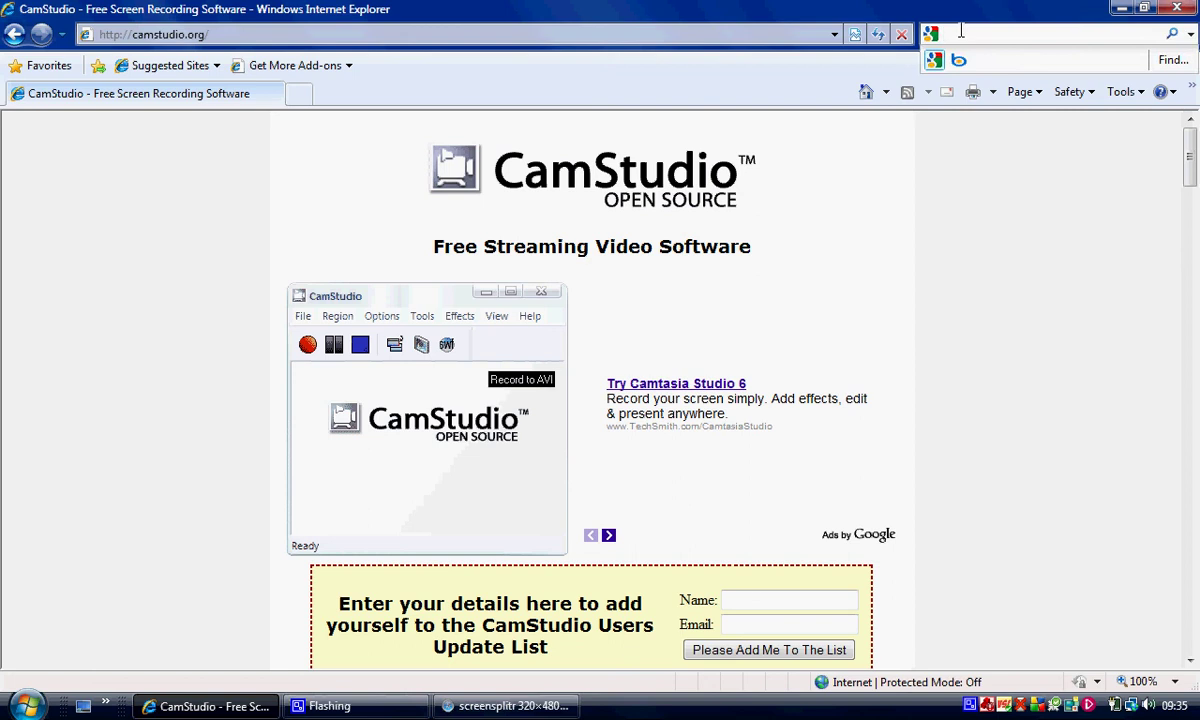
type("sa")
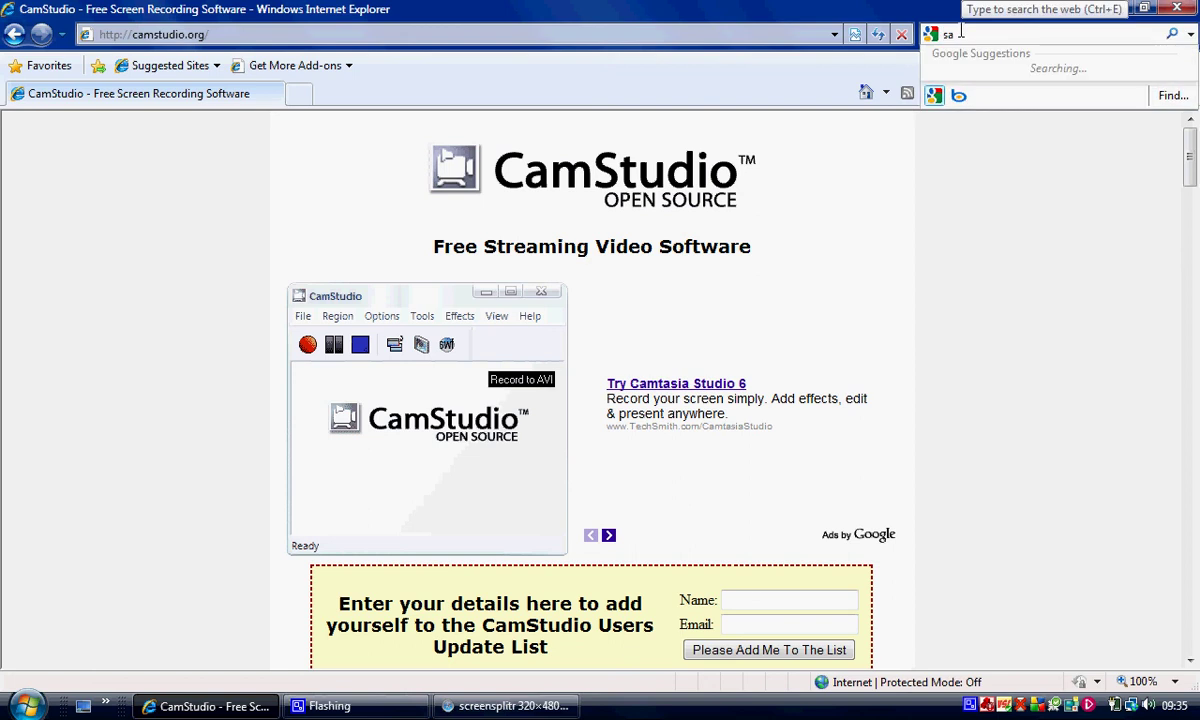
type("fari")
key("Return")
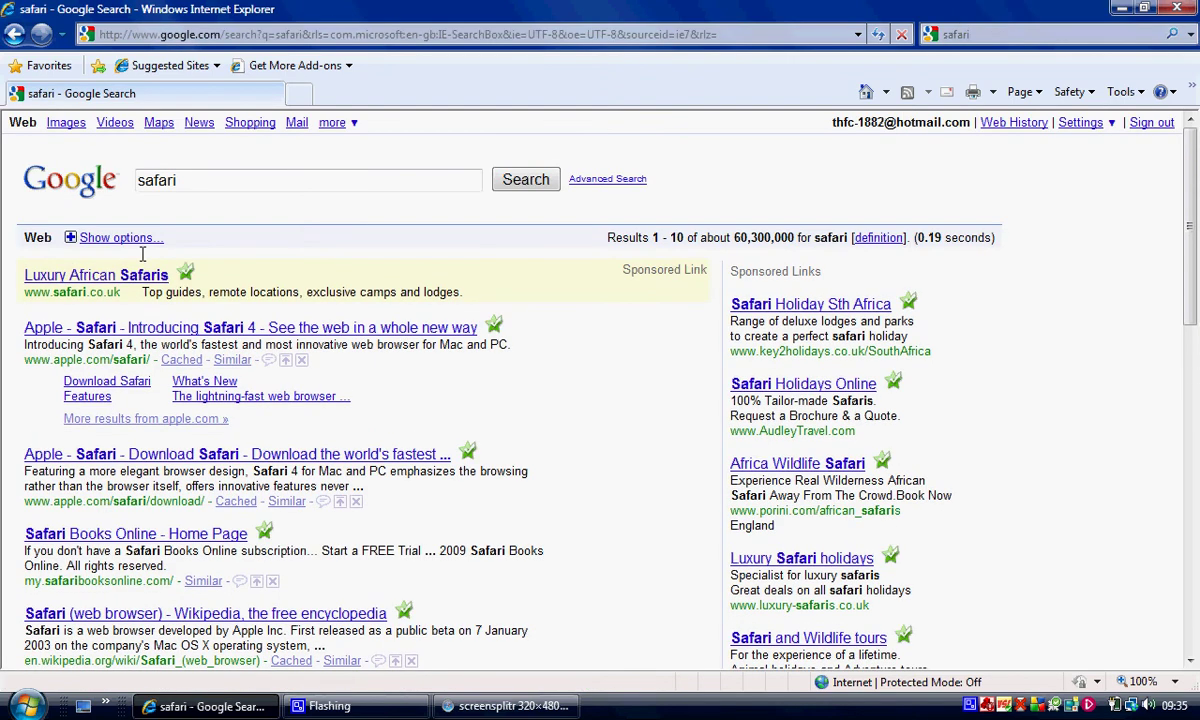
Open Apple's Safari 4 page, then return to the Safari mirroring window.
left_click(196, 330)
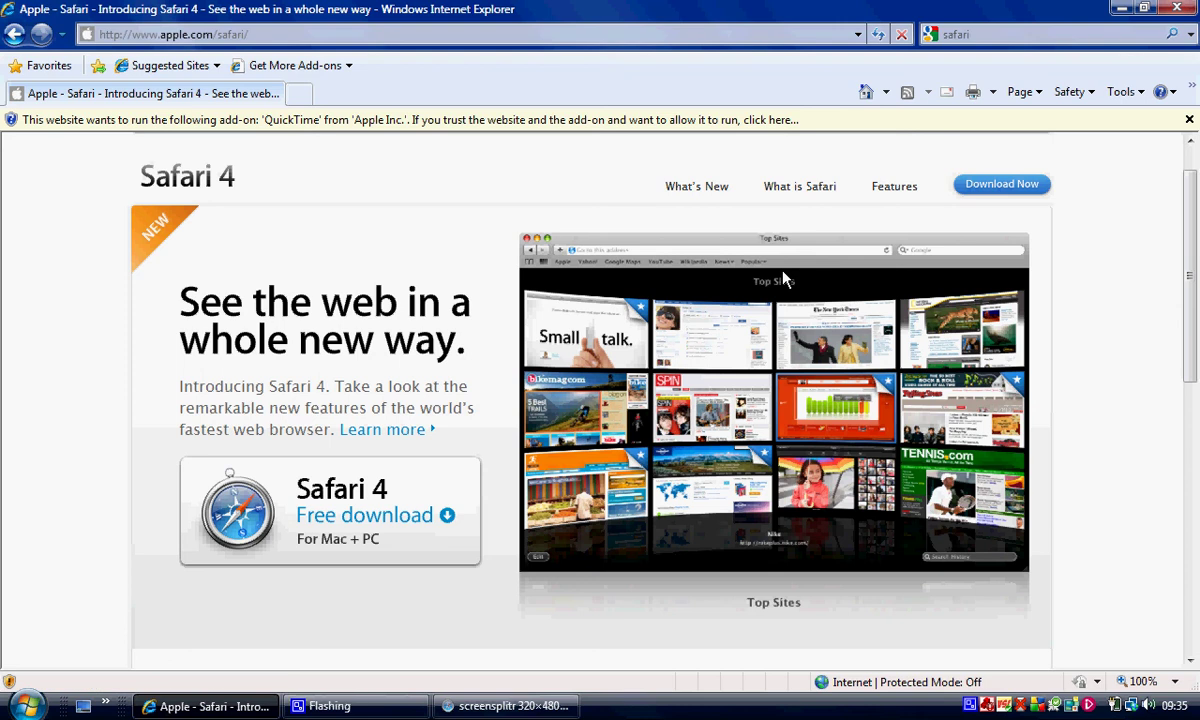
left_click_drag(1191, 250, 1197, 62)
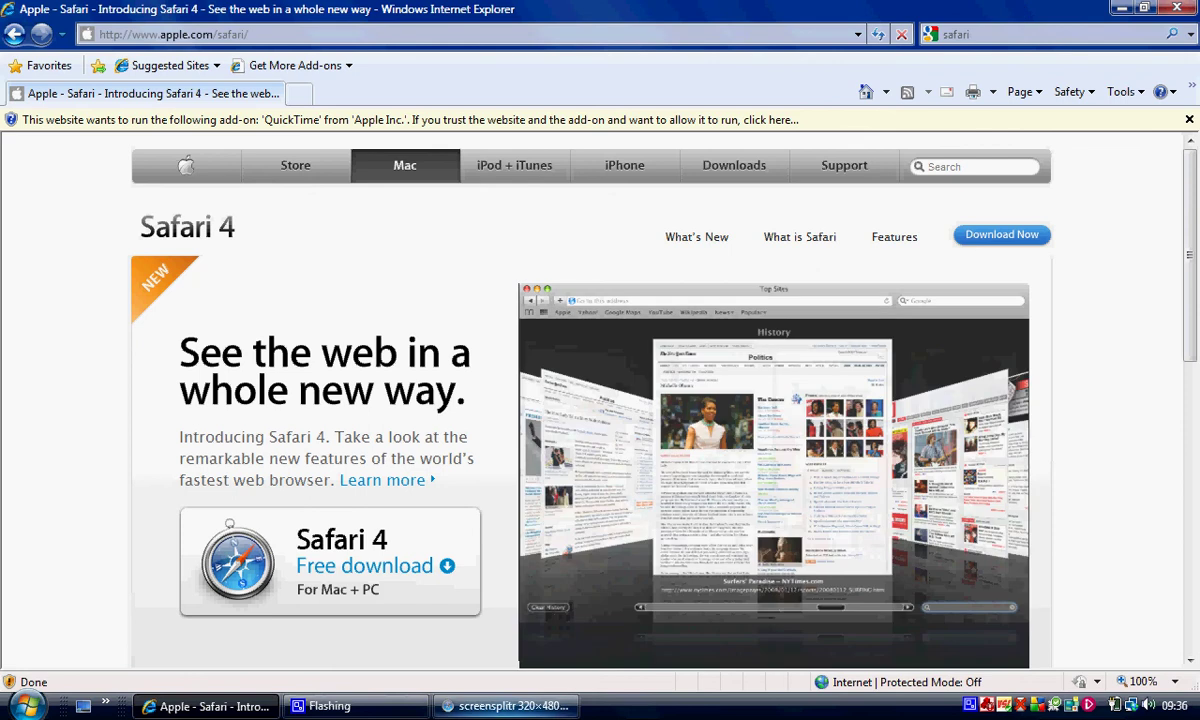
key("alt+Tab")
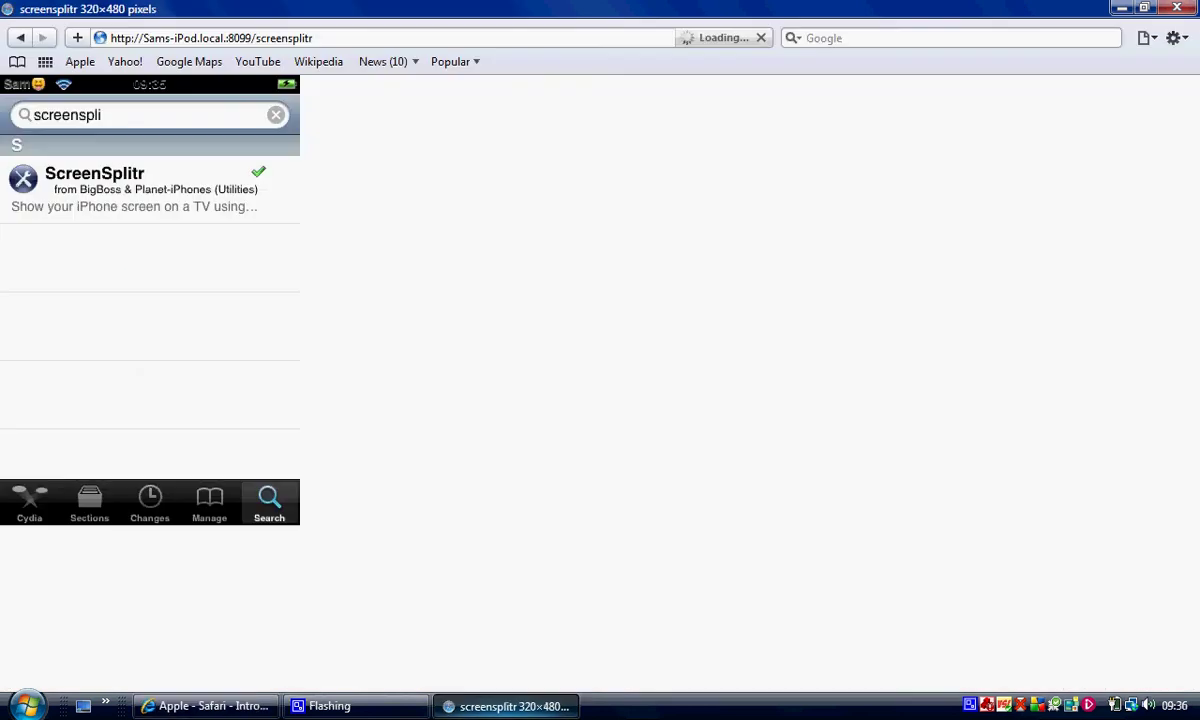
From Bookmarks > Bonjour, open the iPod entry to load its port 8099 ScreenSplitr page.
left_click(17, 62)
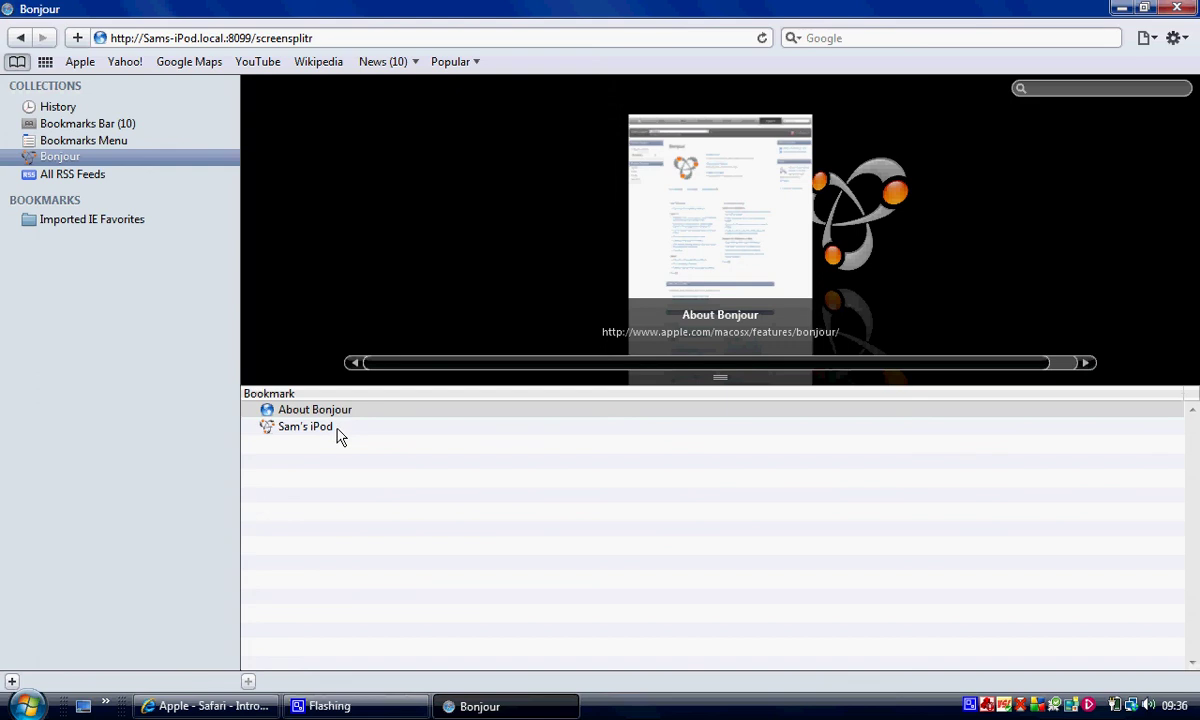
left_click(338, 430)
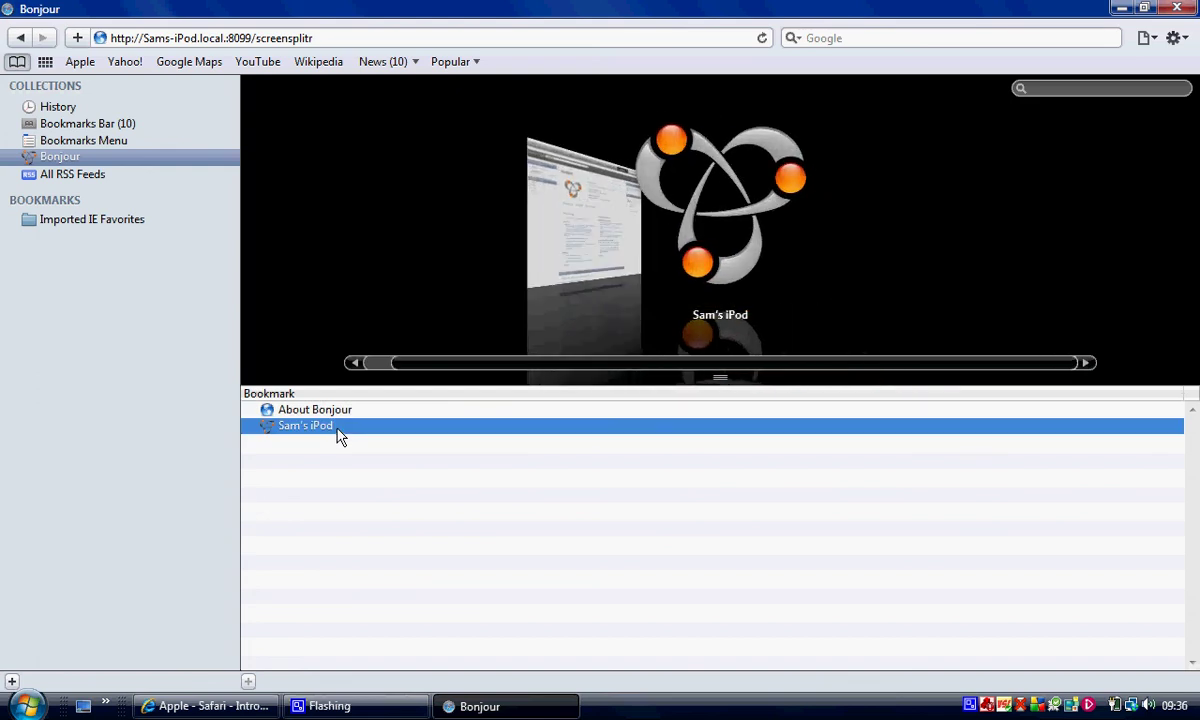
double_click(338, 430)
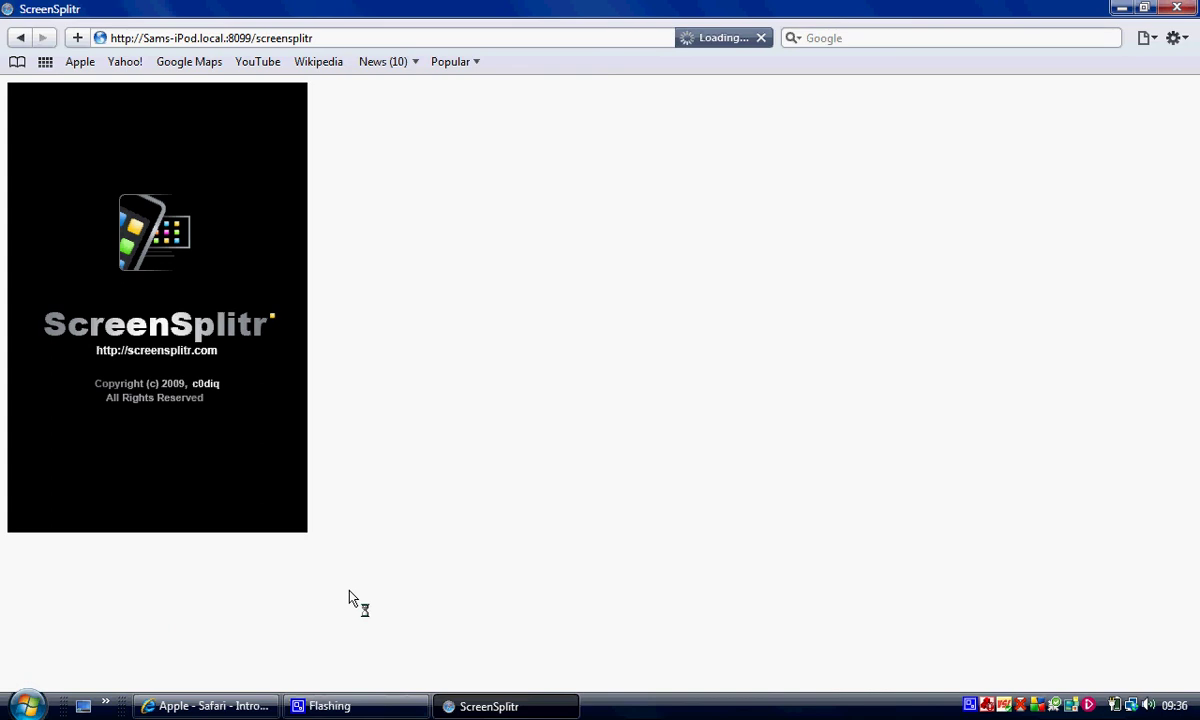
Wait for the iPod home screen (ScreenSplitr, iFooty, Quickoffice) to appear, checking the recorder's tray menu.
right_click(969, 705)
left_click(1012, 660)
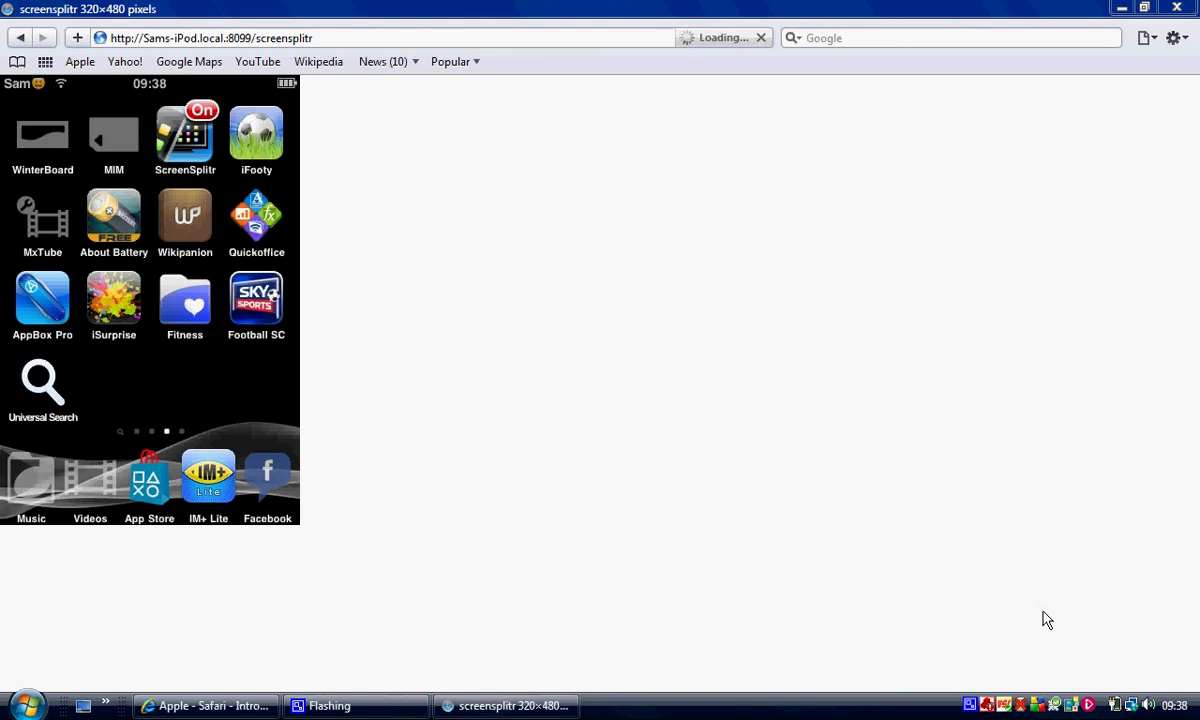
right_click(975, 705)
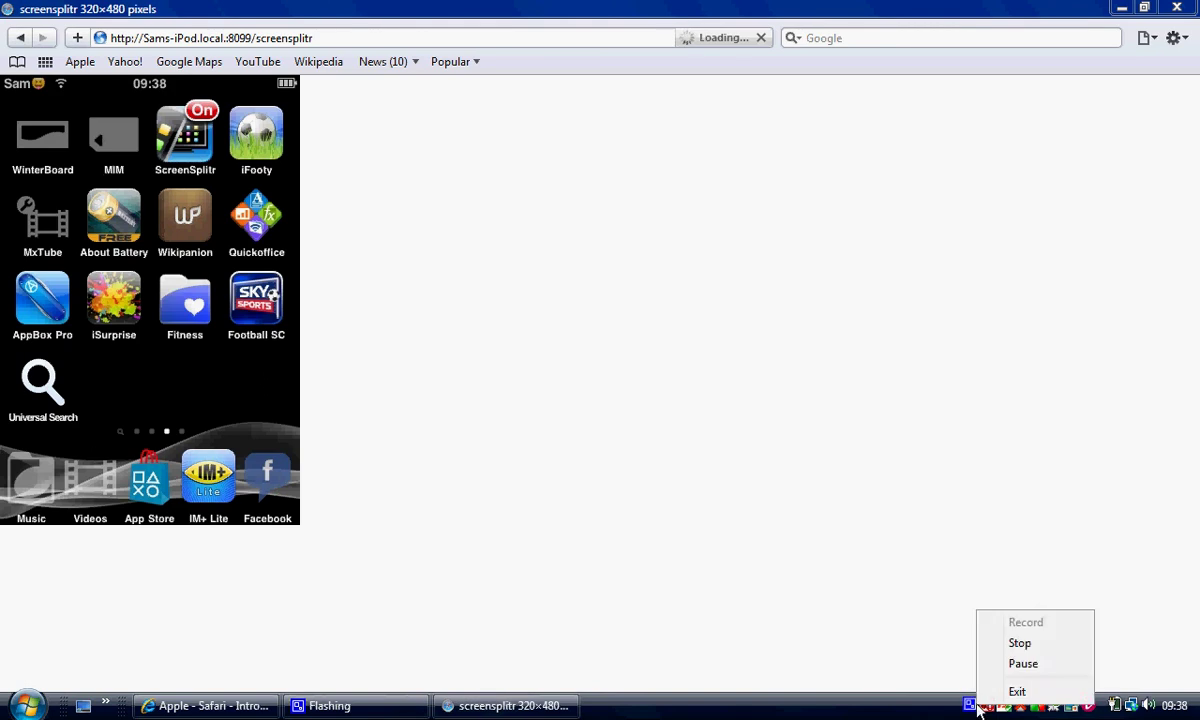
left_click(867, 673)
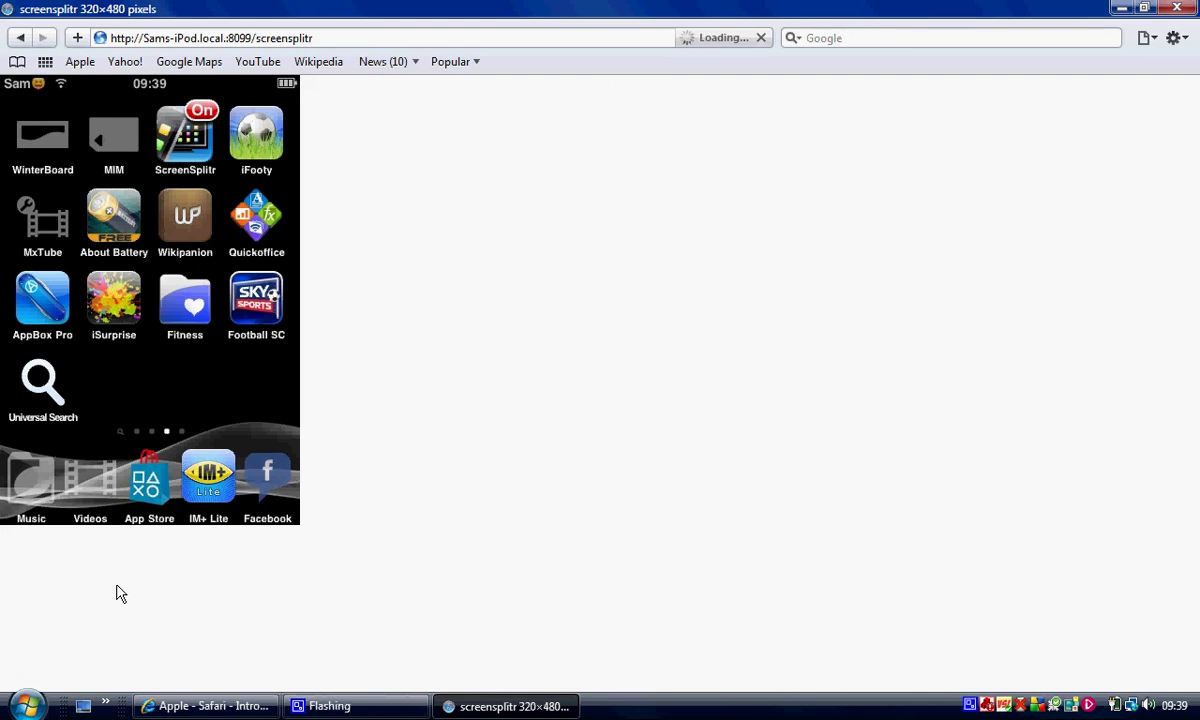
left_click(343, 706)
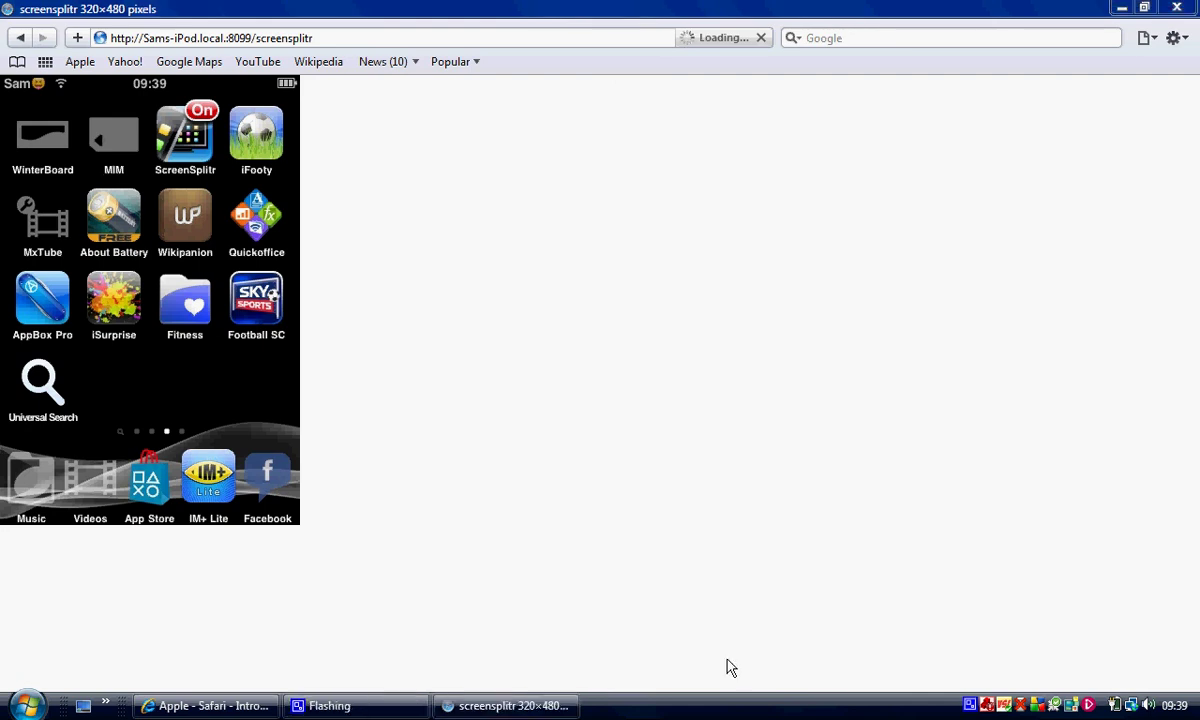
right_click(983, 705)
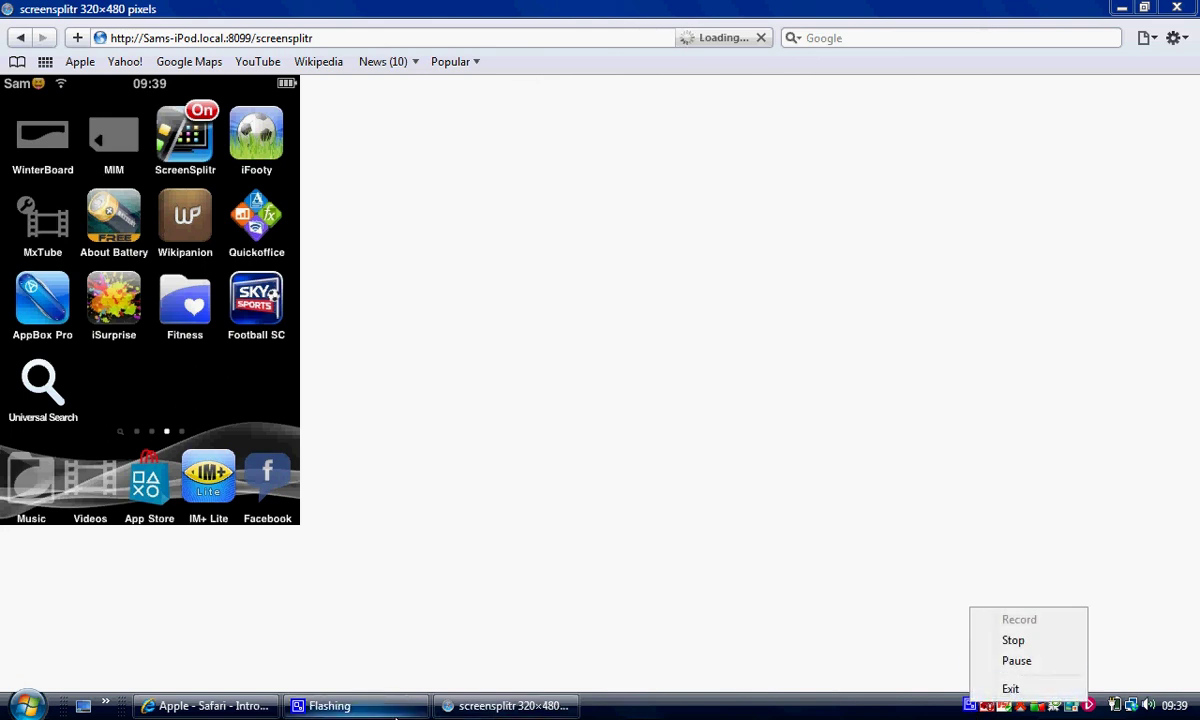
left_click(330, 705)
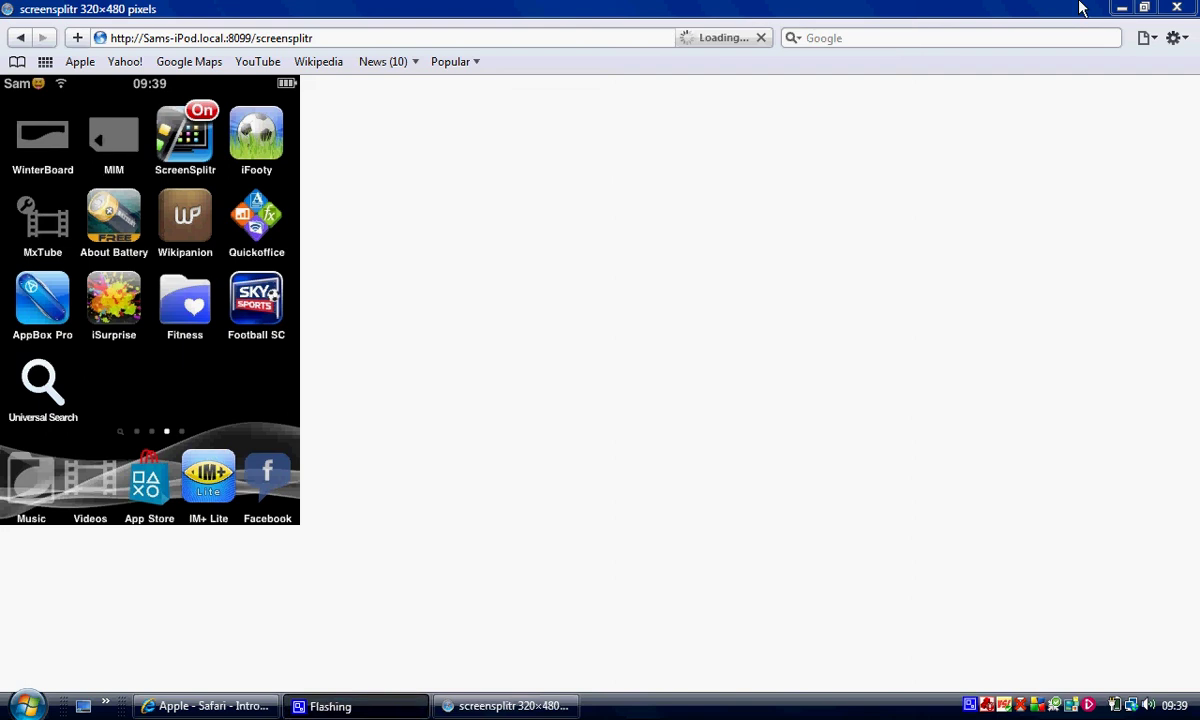
Minimise both browser windows and launch CamStudio from the desktop icon.
left_click(1121, 8)
left_click(1121, 8)
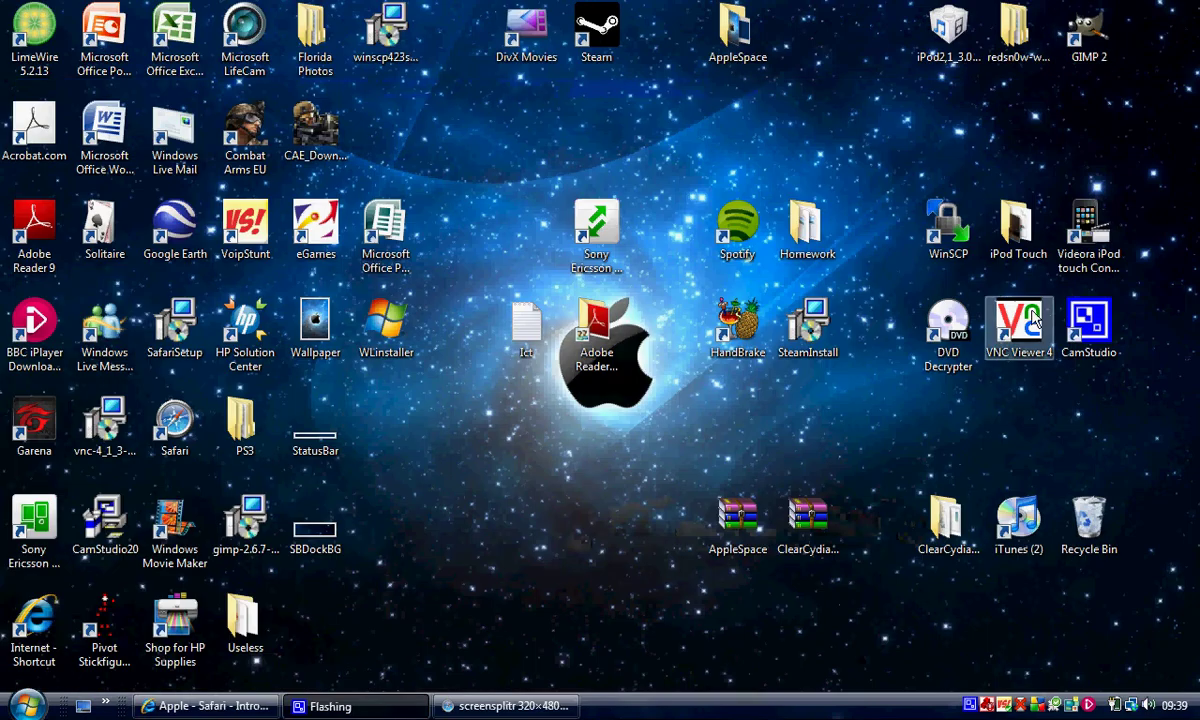
double_click(1090, 330)
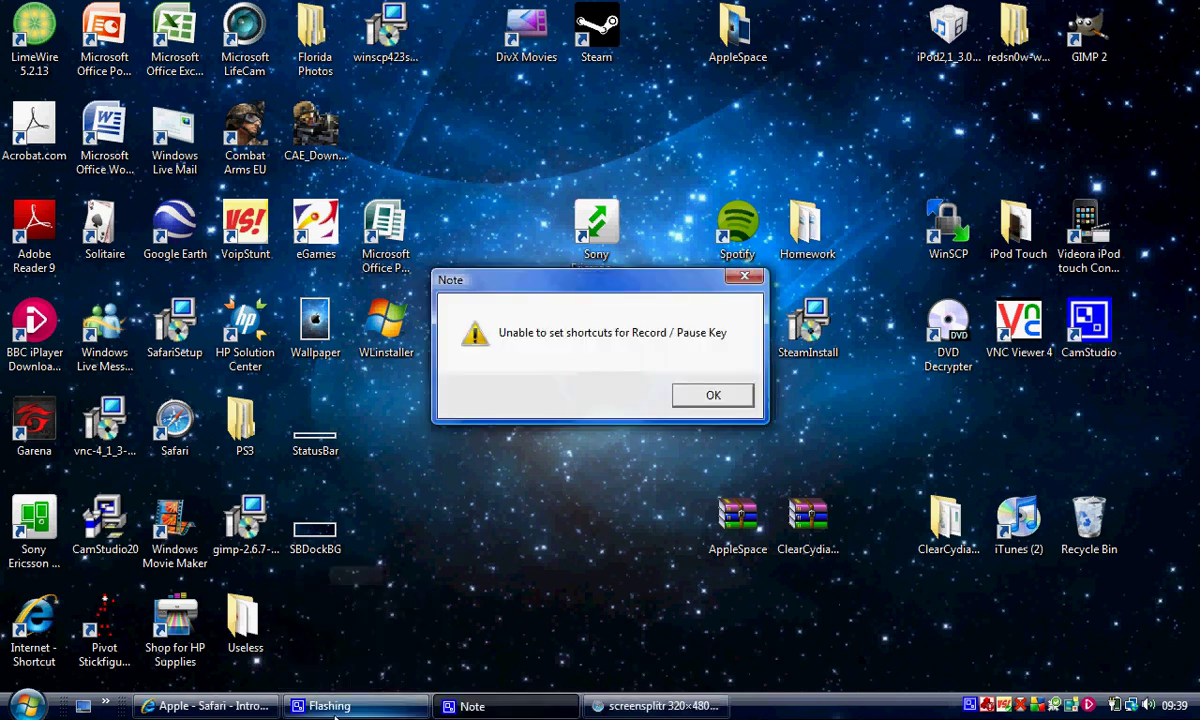
Dismiss the Record/Pause, Stop, Cancel Recording and Next Layout shortcut-key warnings.
left_click(705, 396)
left_click(691, 396)
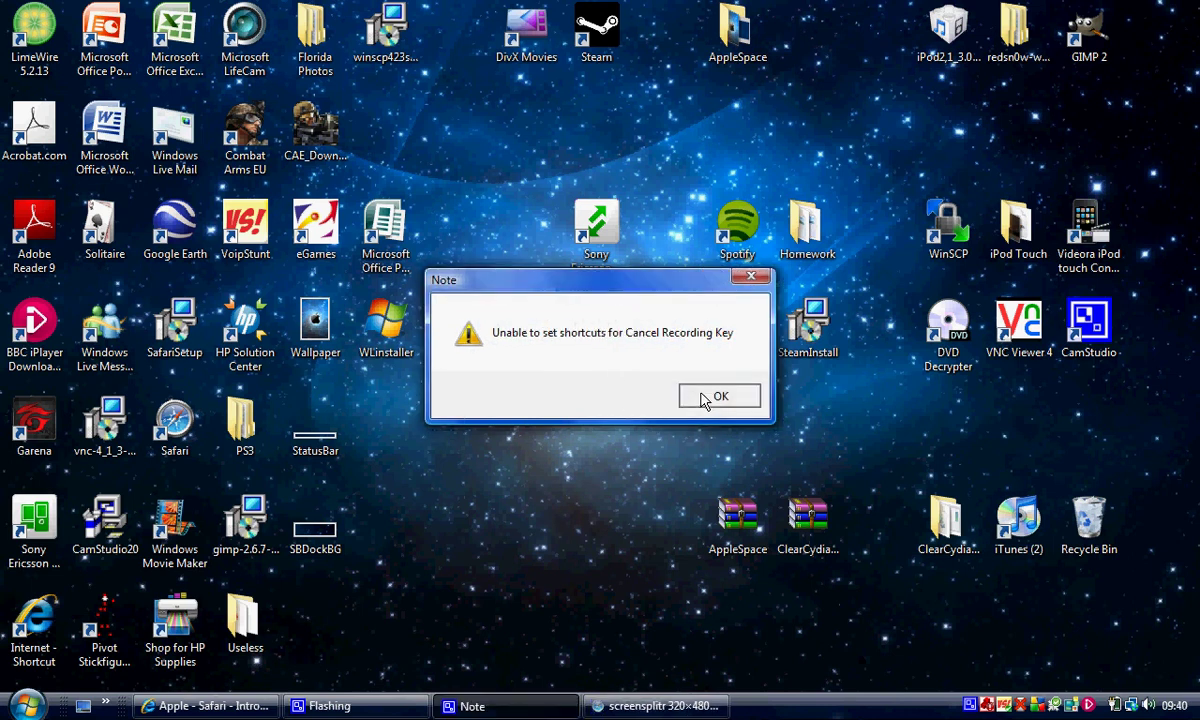
left_click(704, 397)
left_click(704, 397)
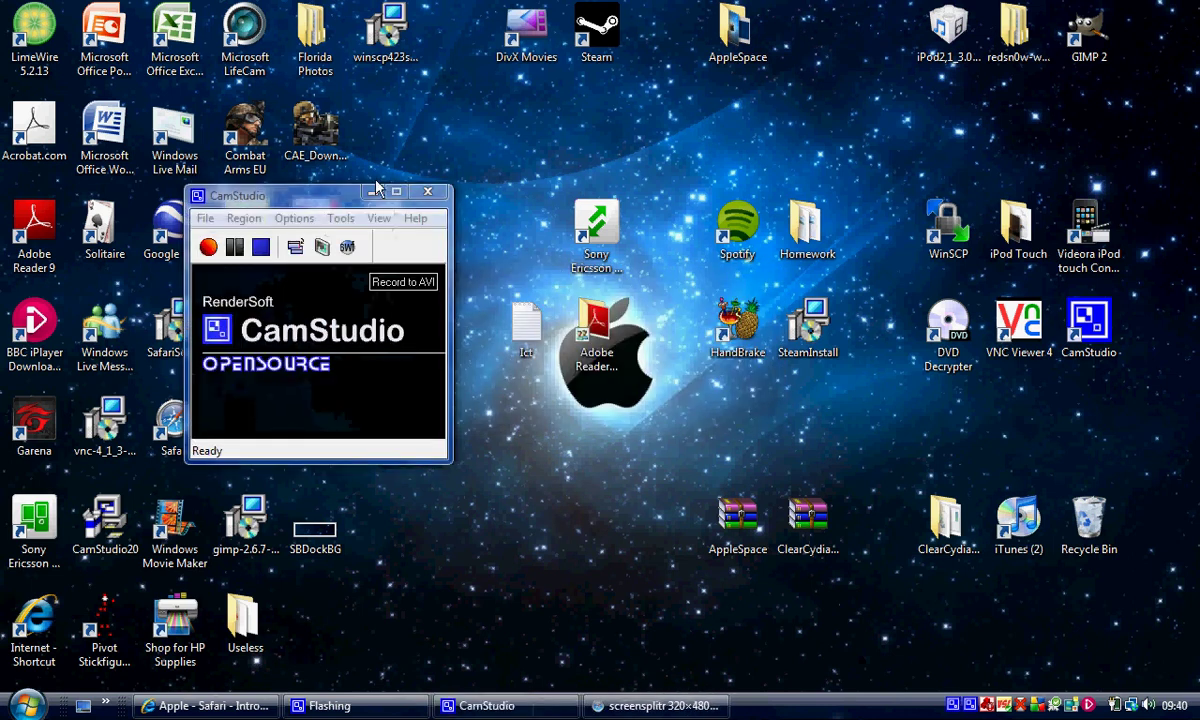
Move the CamStudio window up and right, then review the Region menu's recording-area choices.
left_click_drag(352, 190, 452, 136)
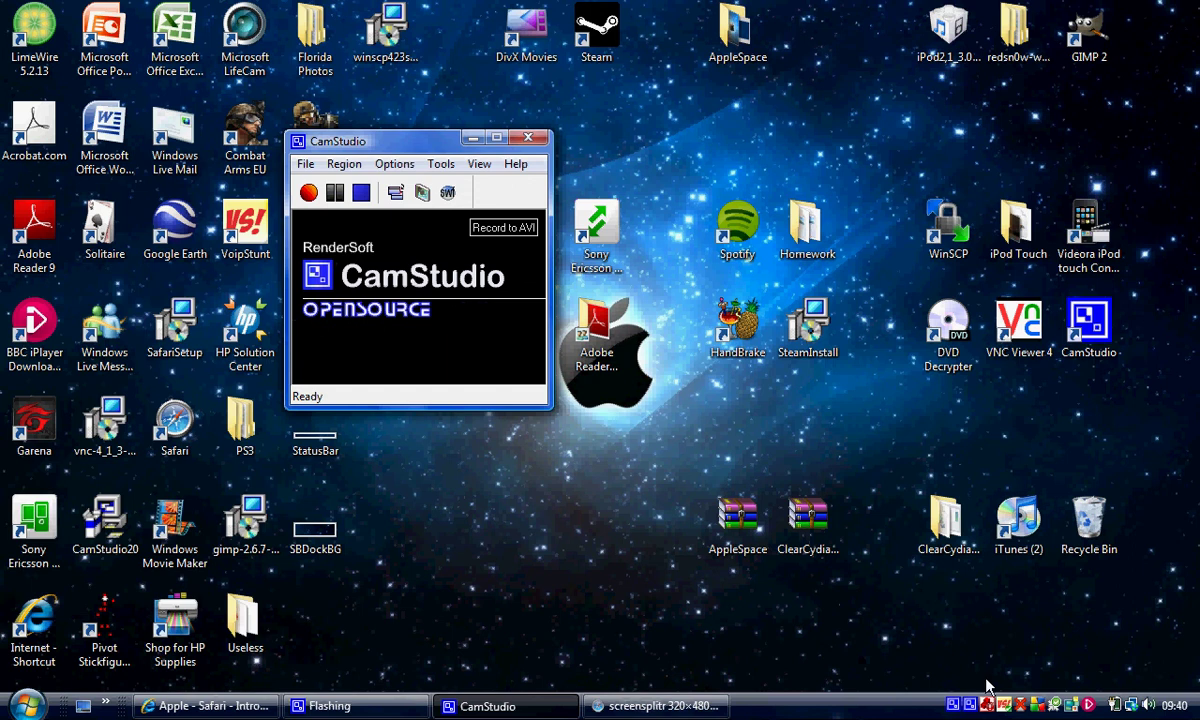
right_click(969, 705)
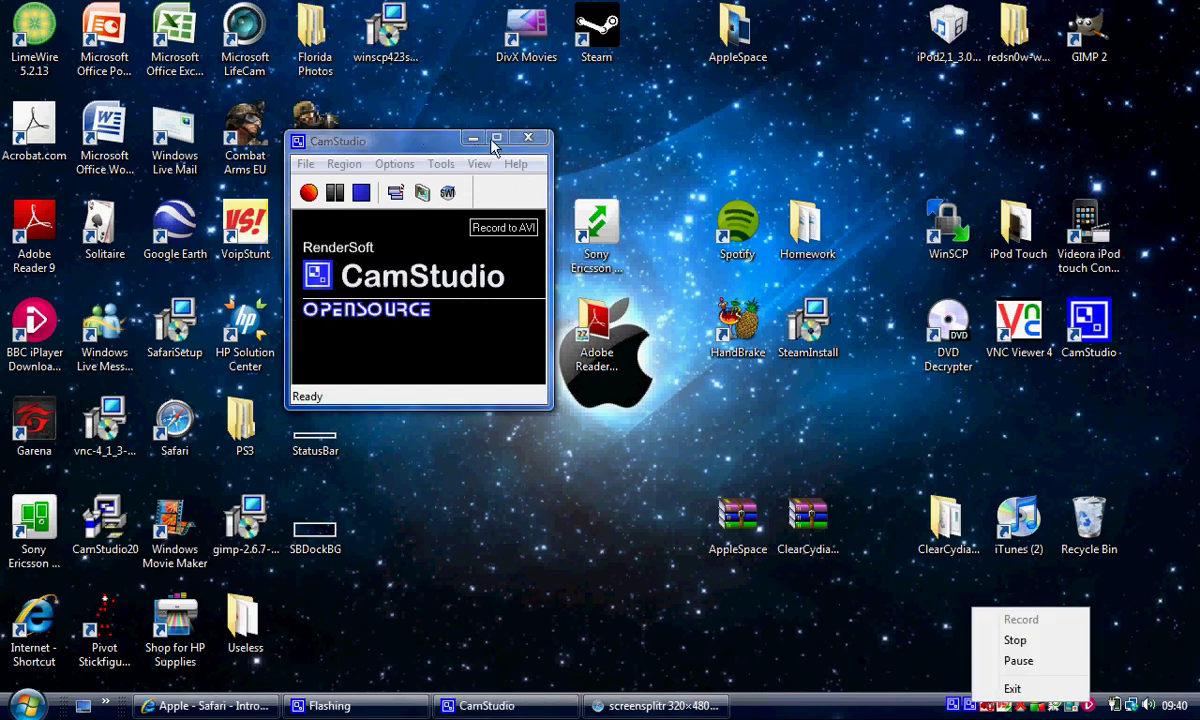
left_click(344, 165)
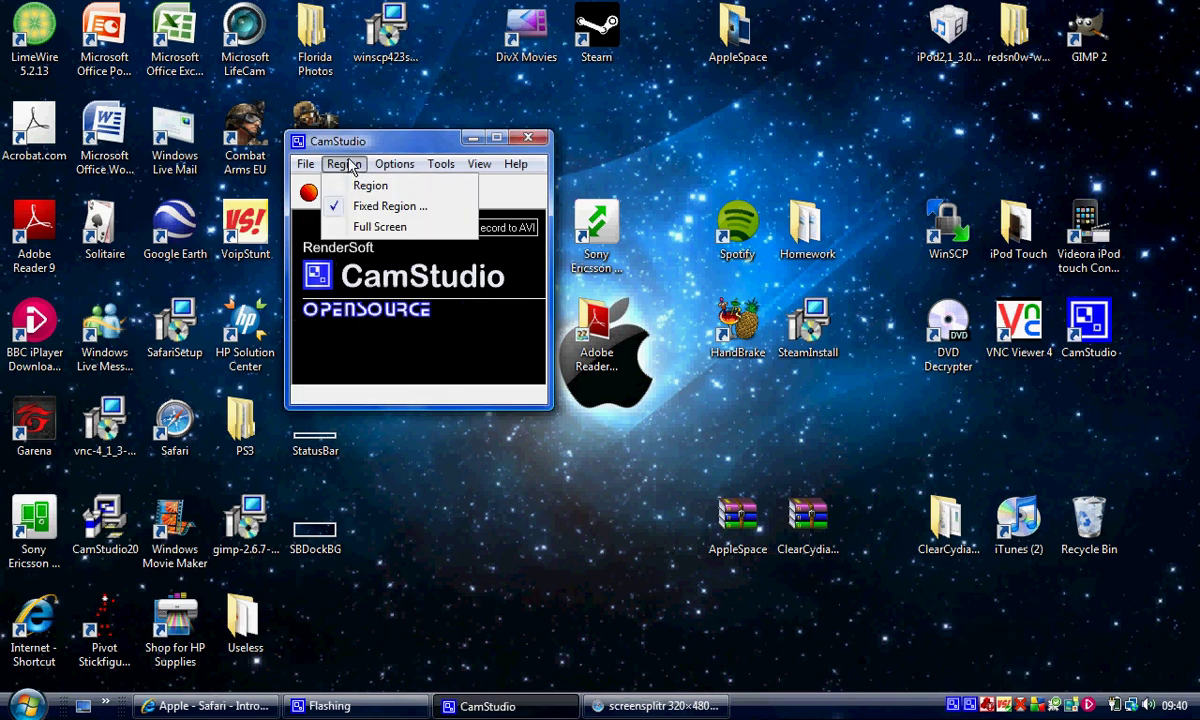
mouse_move(305, 166)
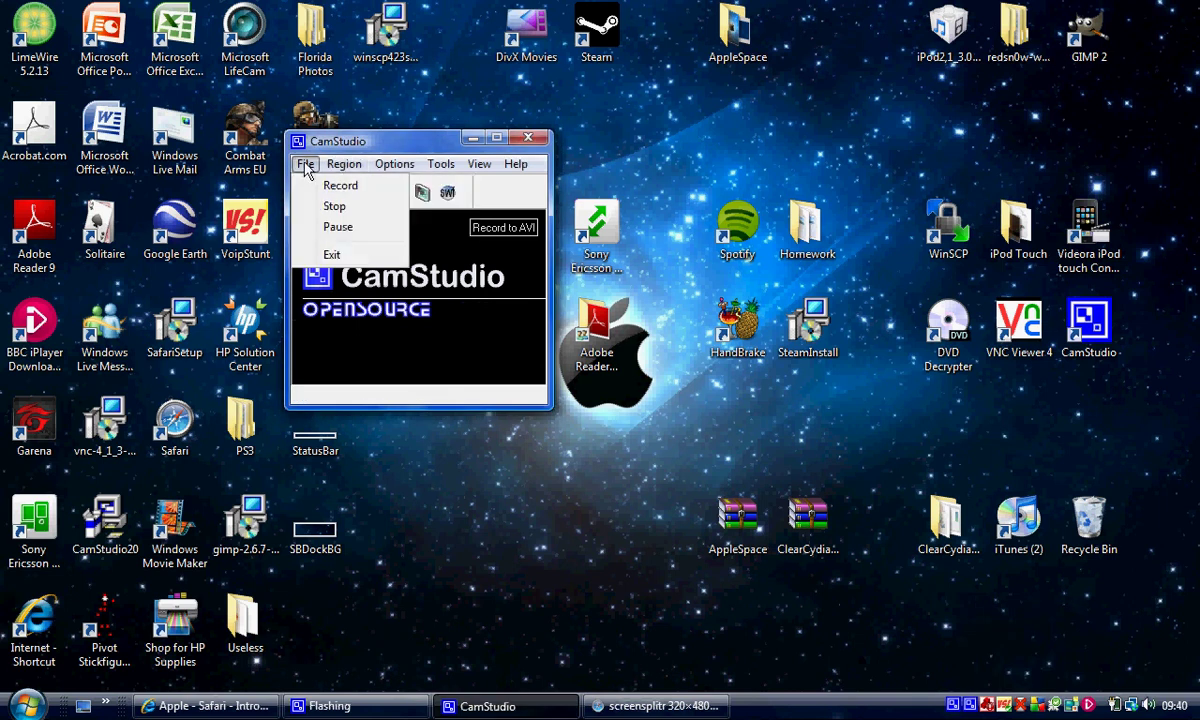
mouse_move(395, 175)
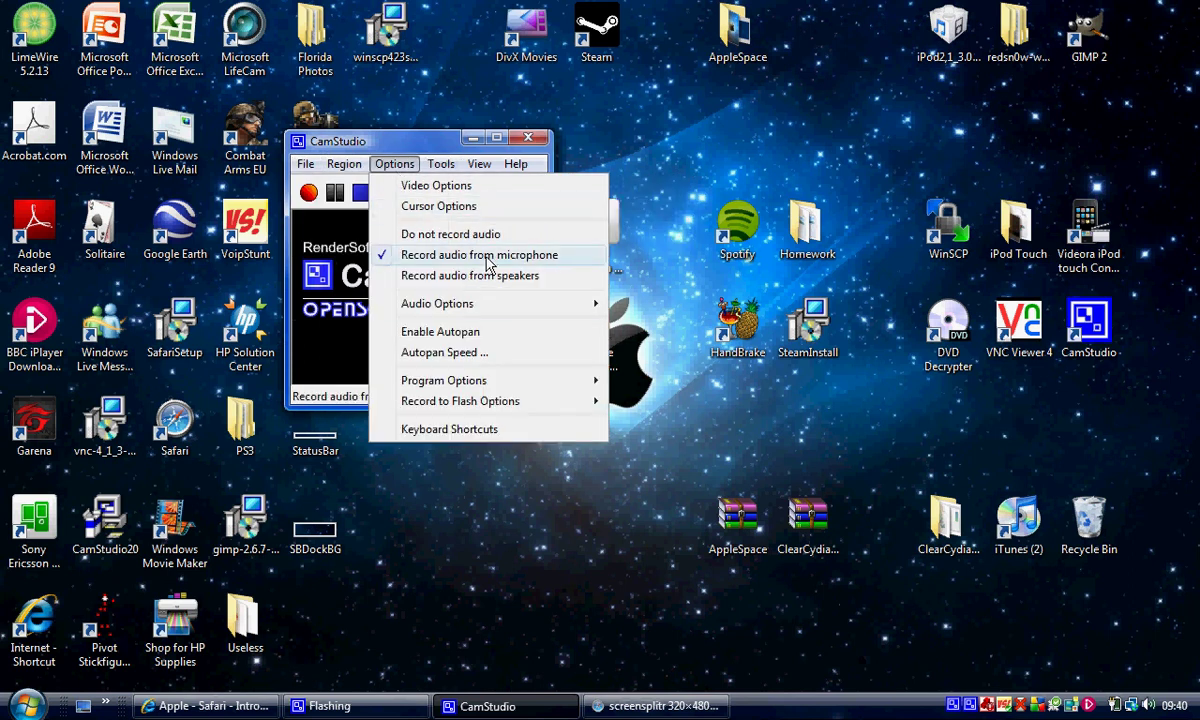
mouse_move(440, 172)
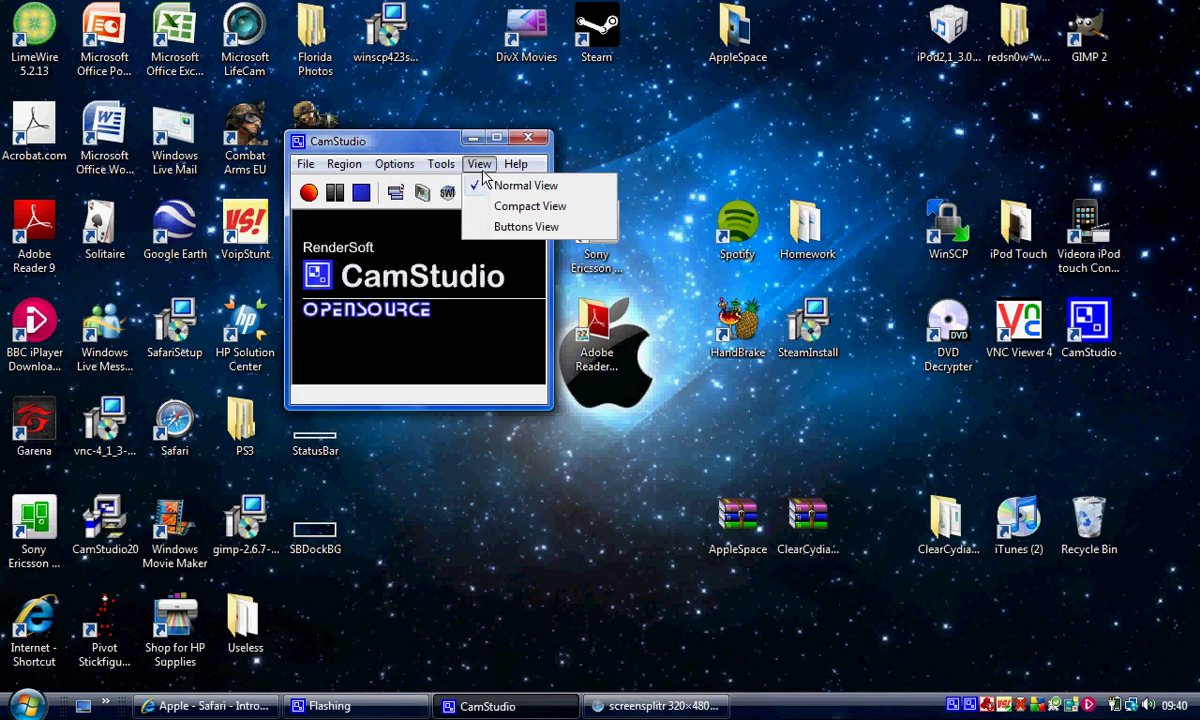